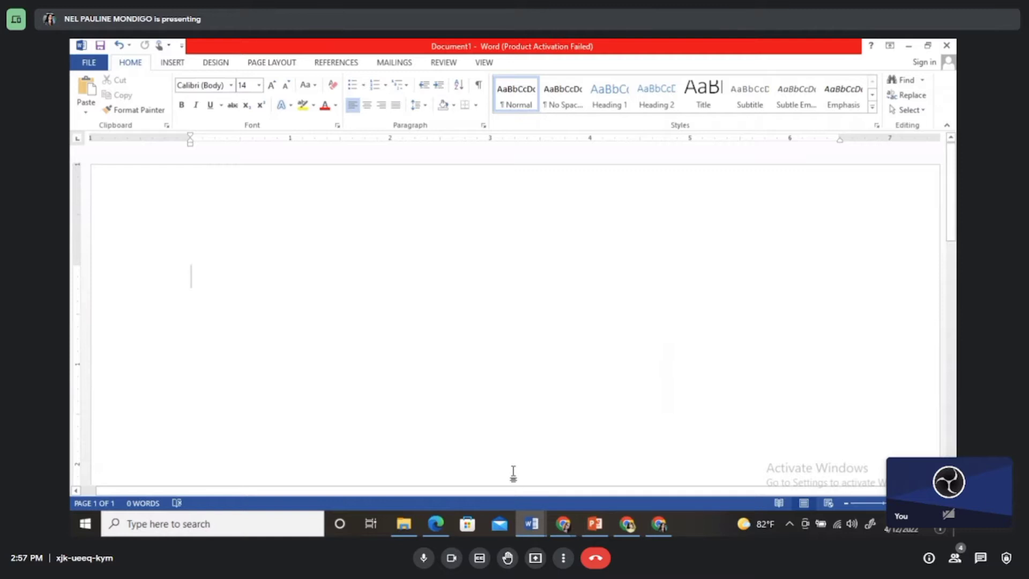
Step: Look through the Grade 8 Mathematics exam PDF in Microsoft Edge and return to the blank Word document
click(435, 523)
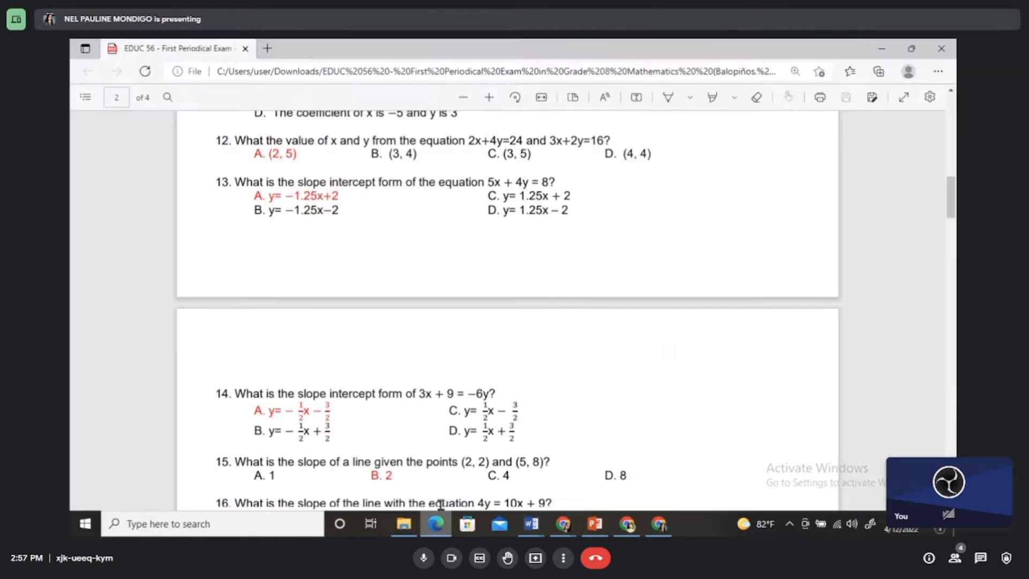
scroll(486, 416, up, 15)
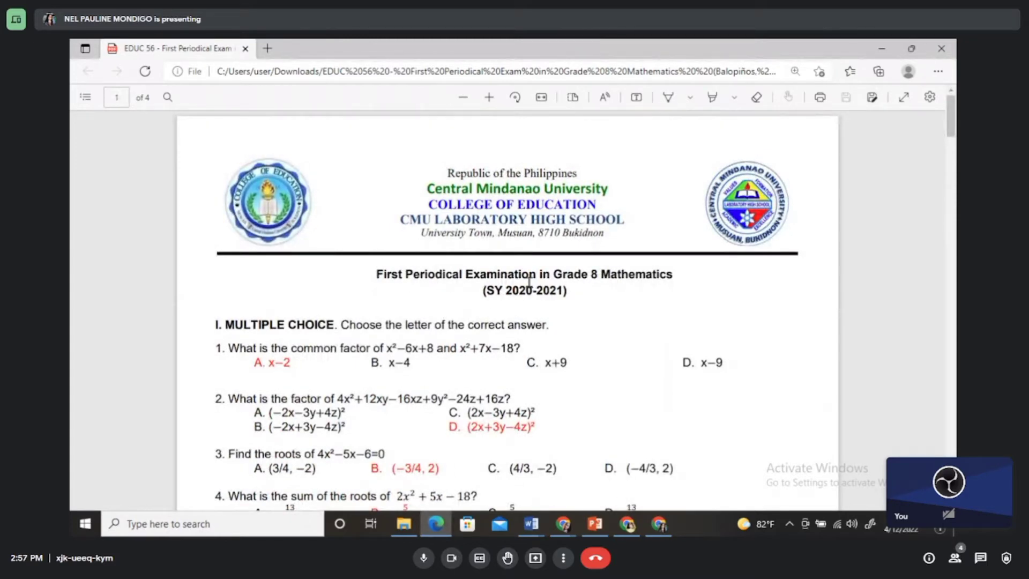
scroll(595, 306, down, 10)
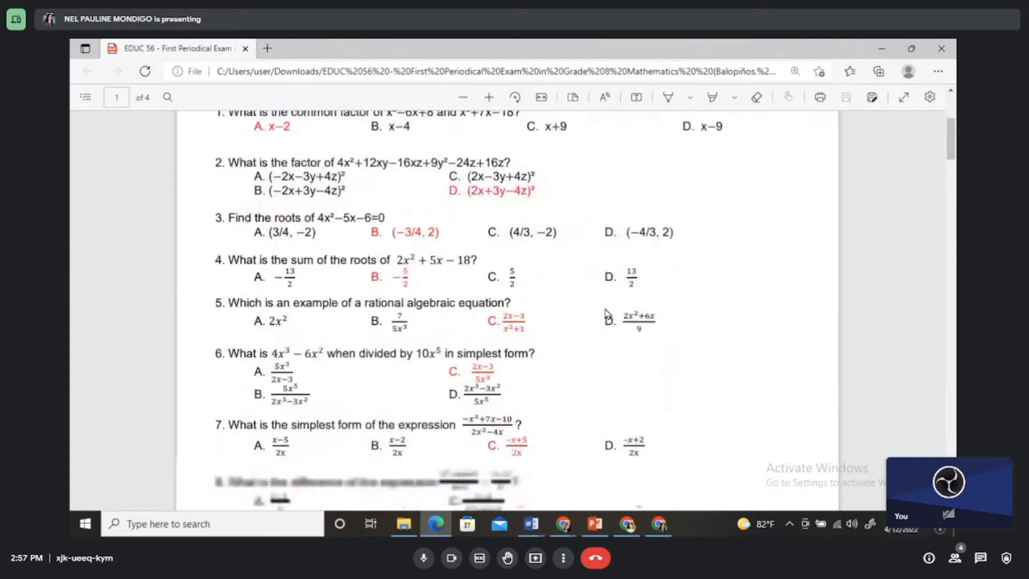
scroll(607, 314, down, 10)
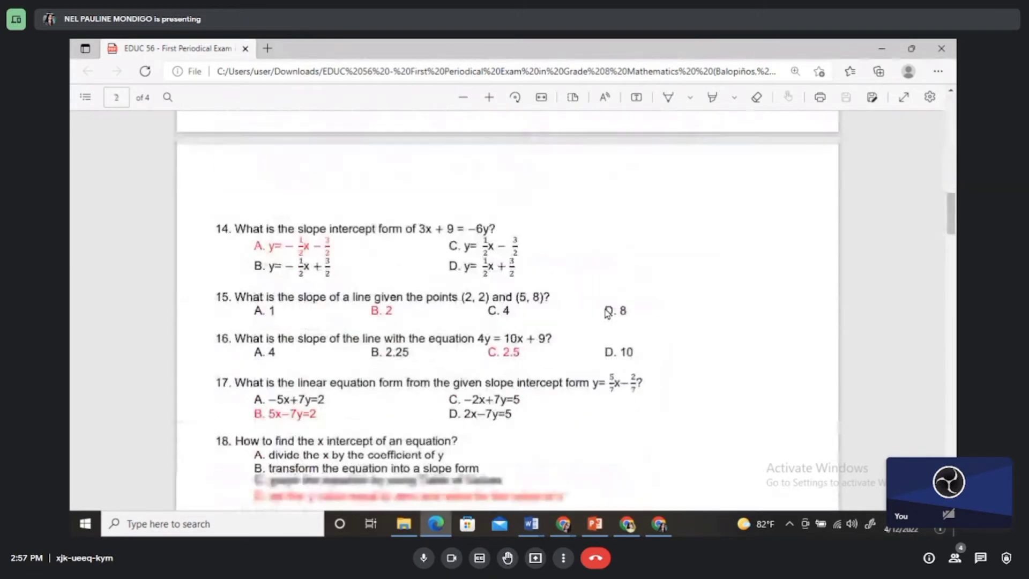
scroll(607, 314, down, 10)
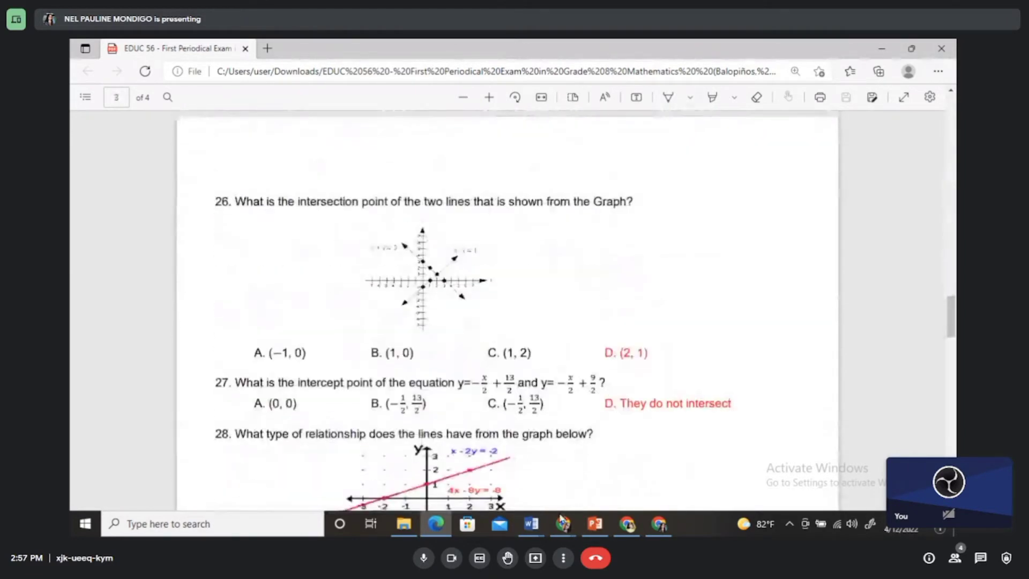
click(531, 523)
click(498, 478)
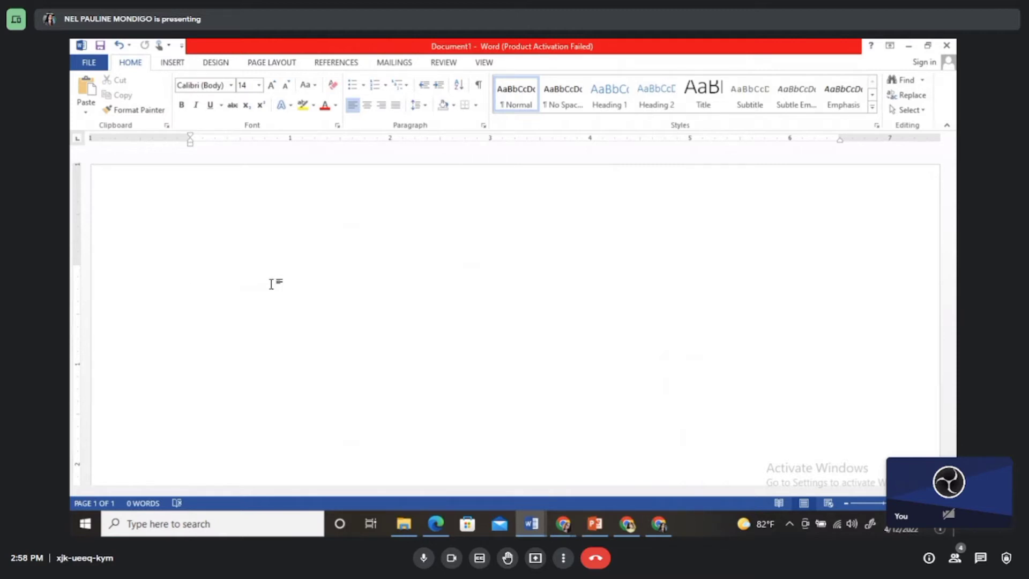
Step: Write the plain-text expression X^2+2 on the first line and start a new line below it
text(X^2+)
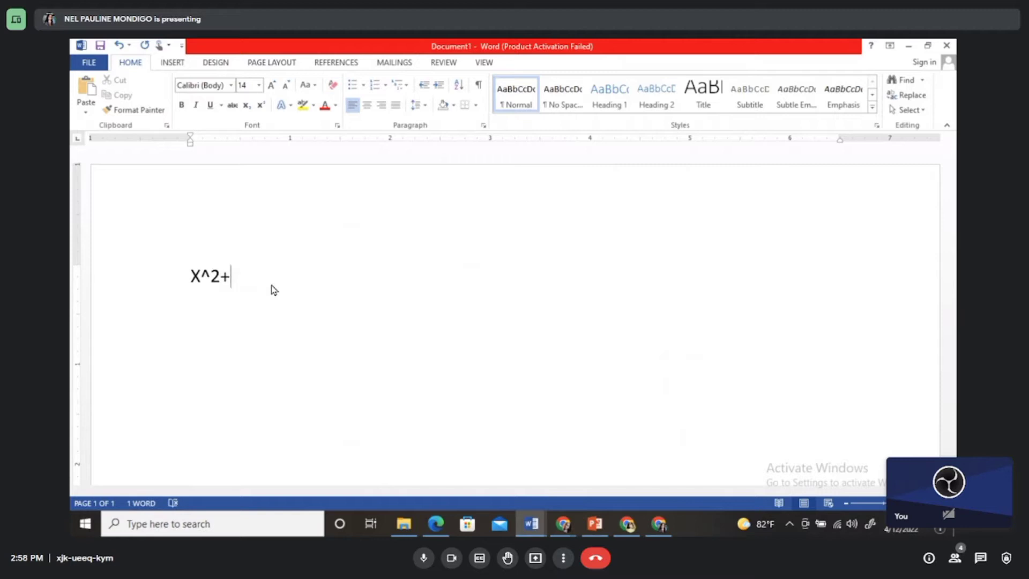
text(2)
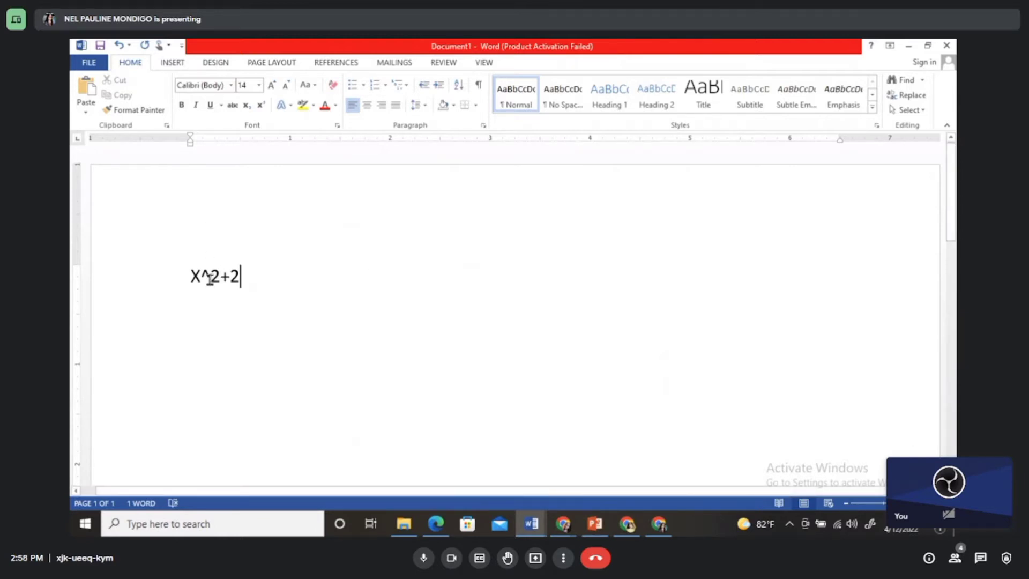
drag(210, 276, 204, 276)
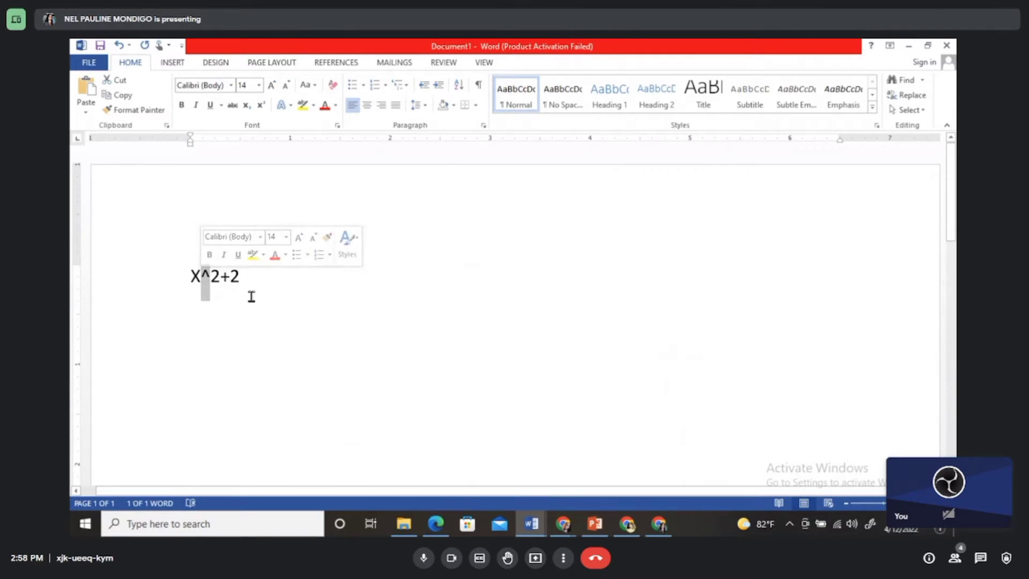
click(269, 282)
key(Return)
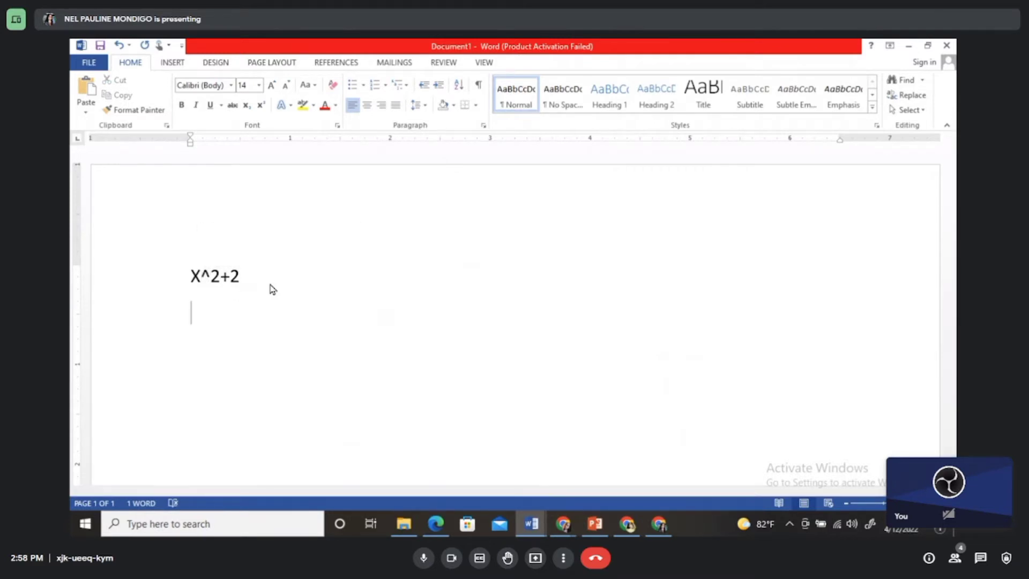
Step: Insert an equation on the second line reading x² + 2, using the superscript structure for the exponent
click(163, 63)
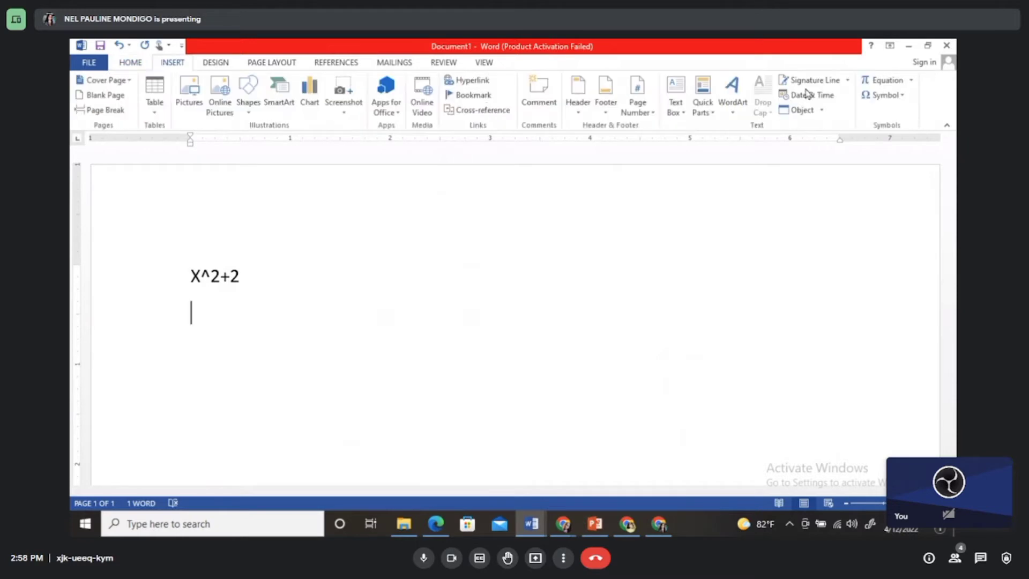
click(876, 83)
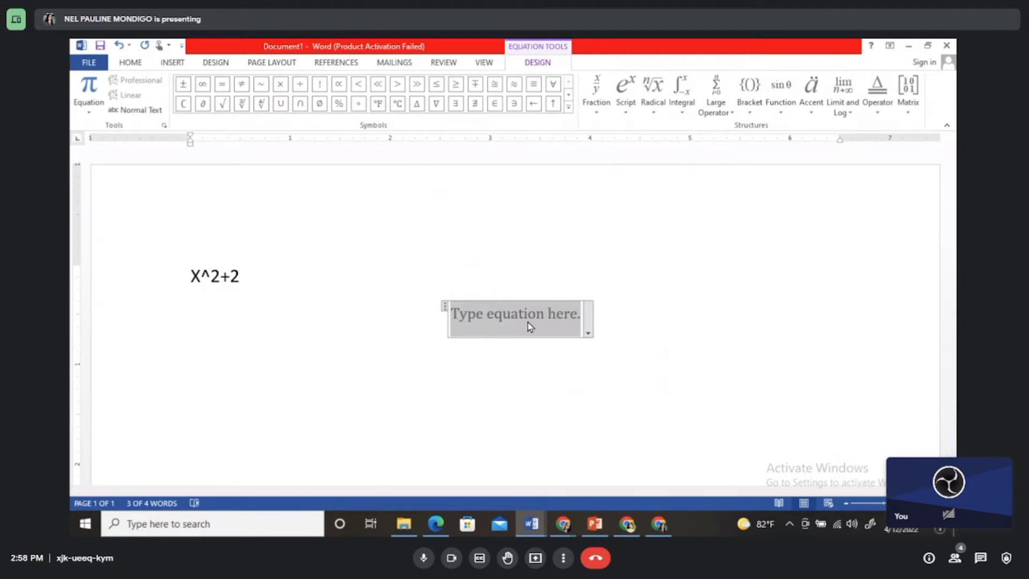
click(625, 110)
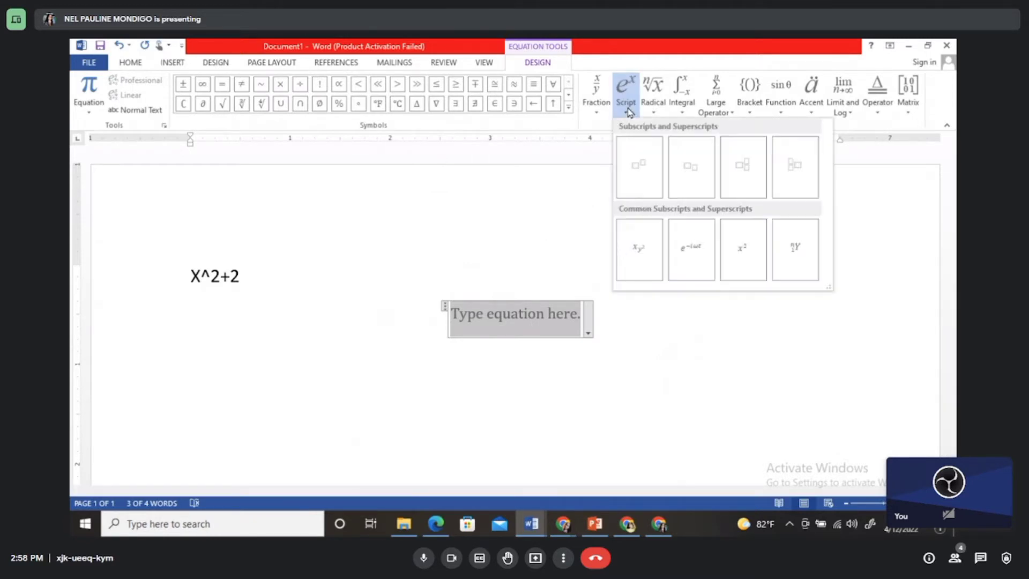
click(638, 160)
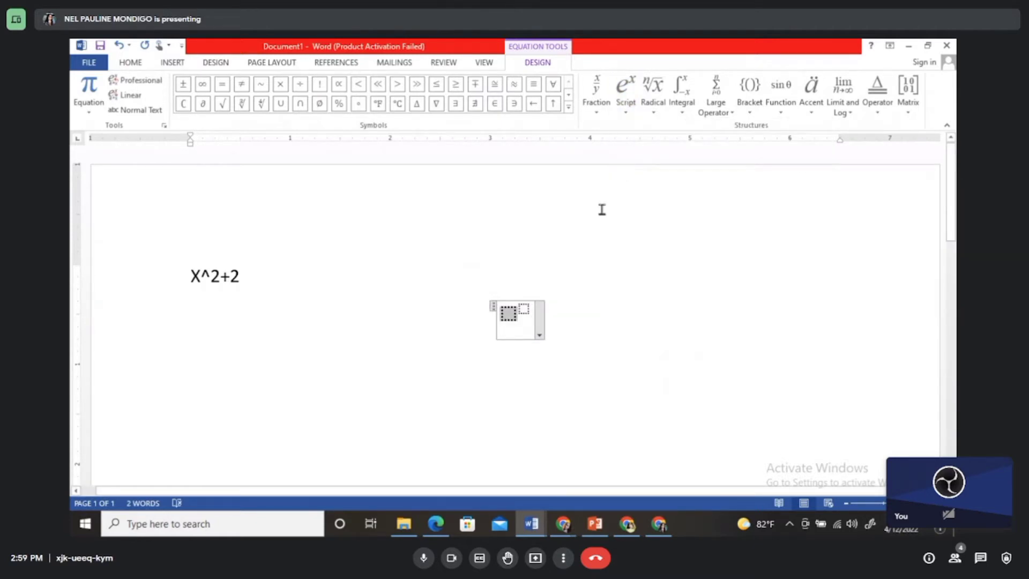
text(x)
key(Right)
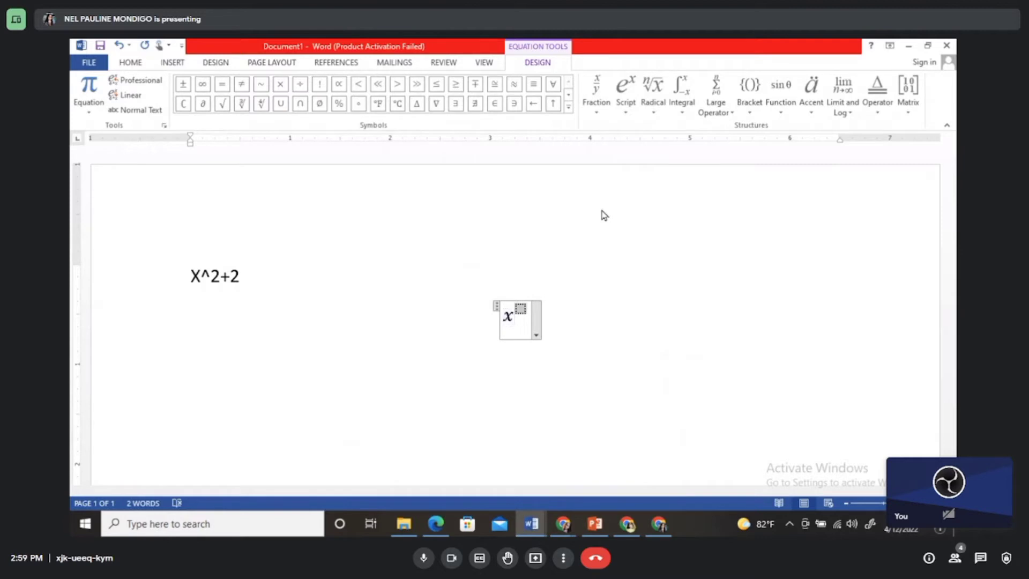
text(2)
key(Right)
text(+ )
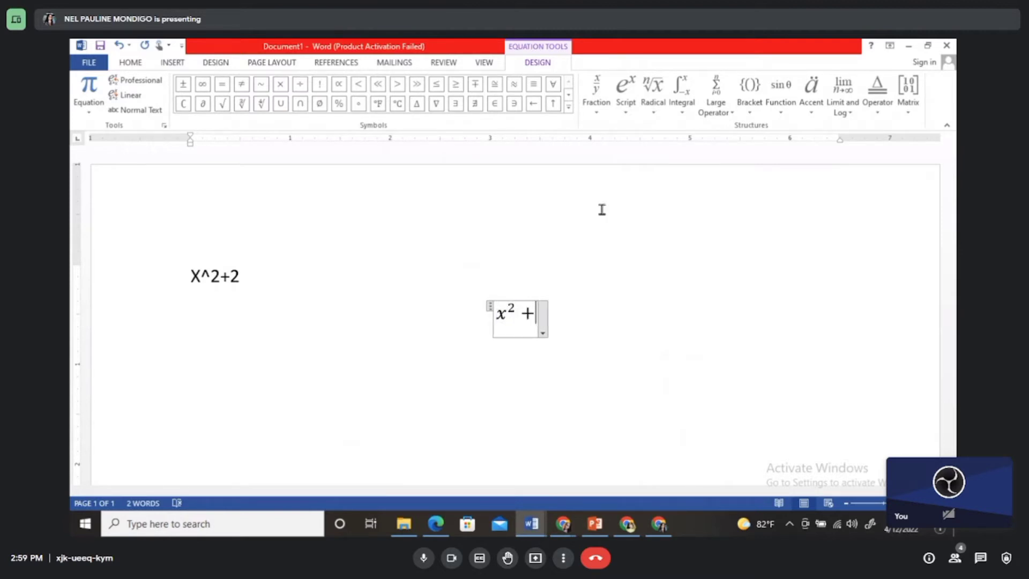
text(2)
click(683, 412)
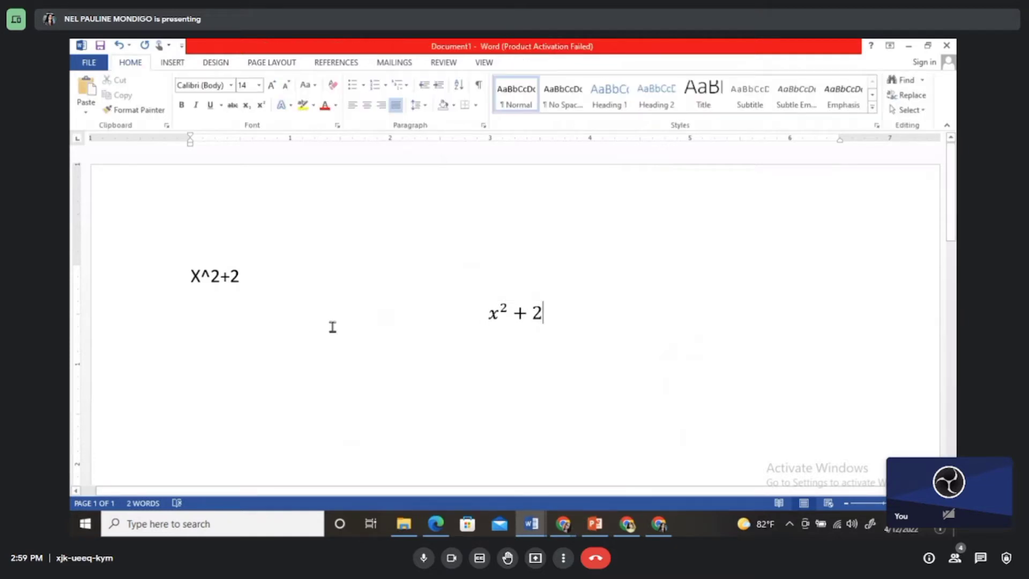
Step: Highlight the x² + 2 equation in yellow
click(455, 290)
drag(553, 318, 483, 321)
click(302, 107)
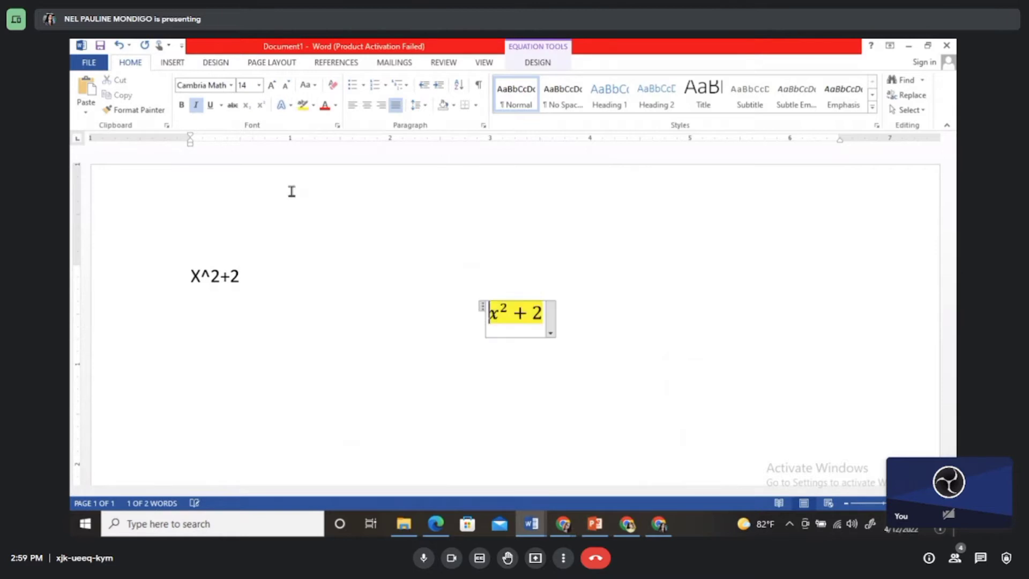
Step: Delete both the plain-text expression and the highlighted equation from the document
click(492, 396)
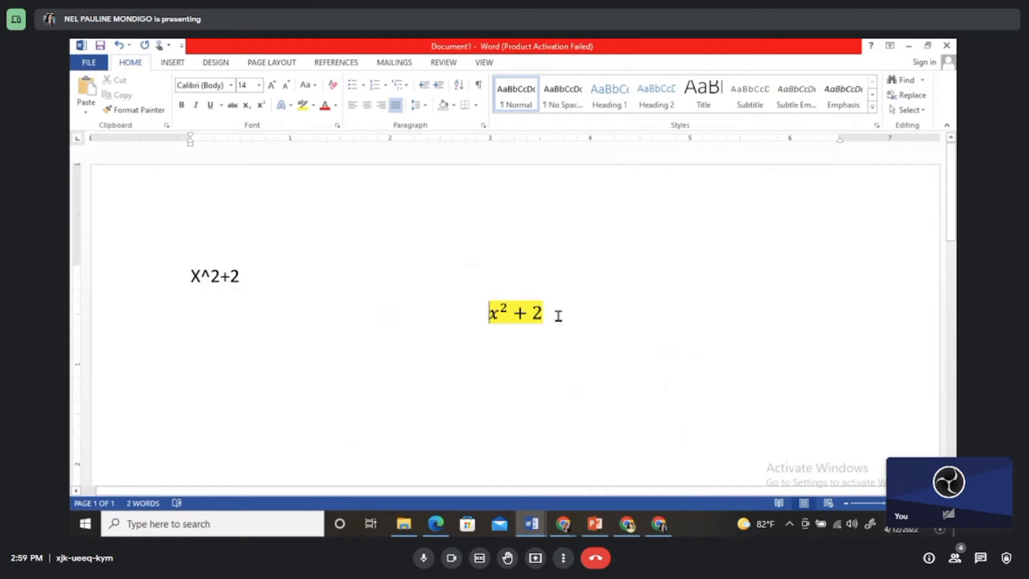
drag(558, 317, 155, 272)
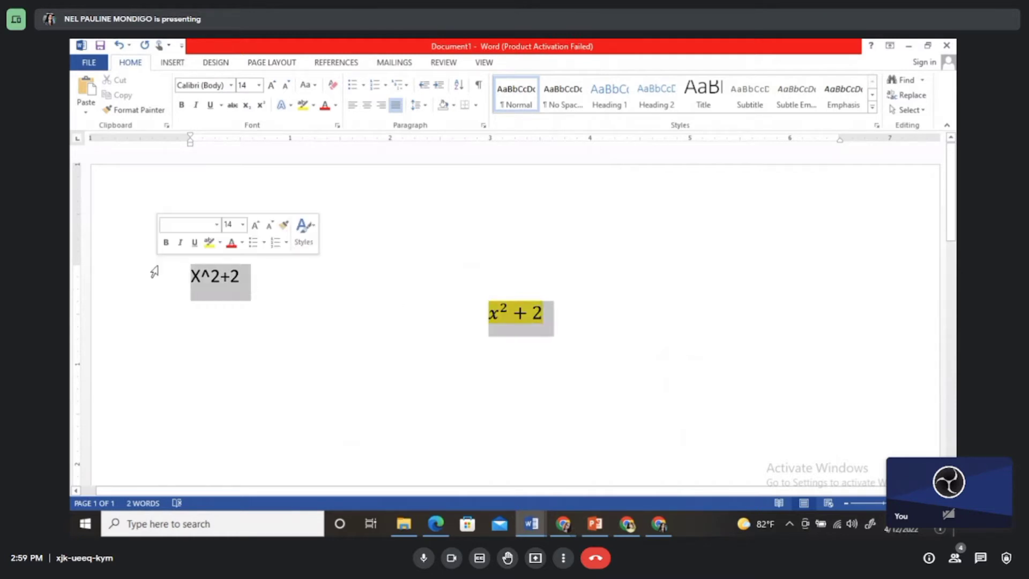
key(Delete)
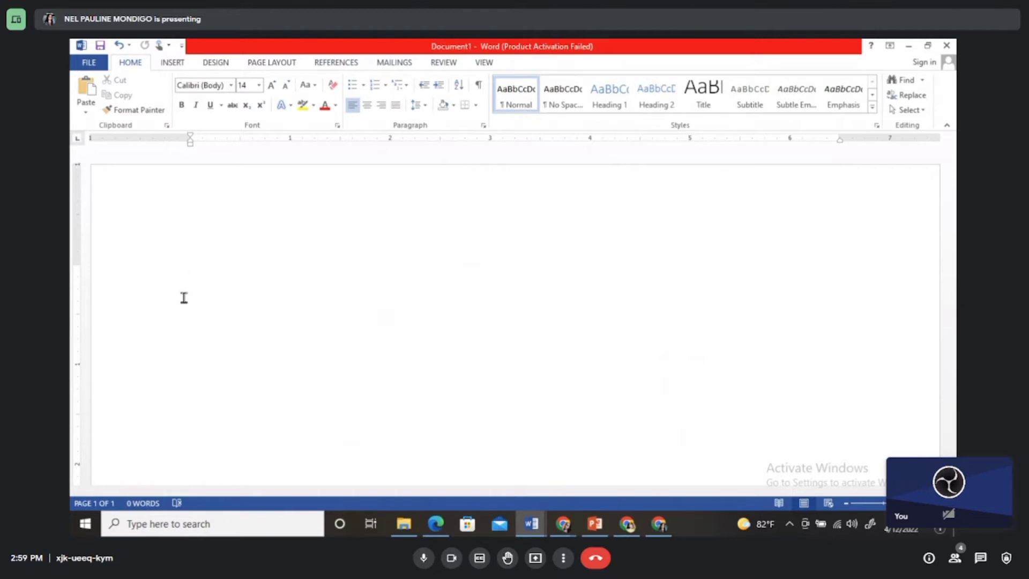
Step: Write the question text "1. What is the sum of the fraction" on the first line
text(1. Wh)
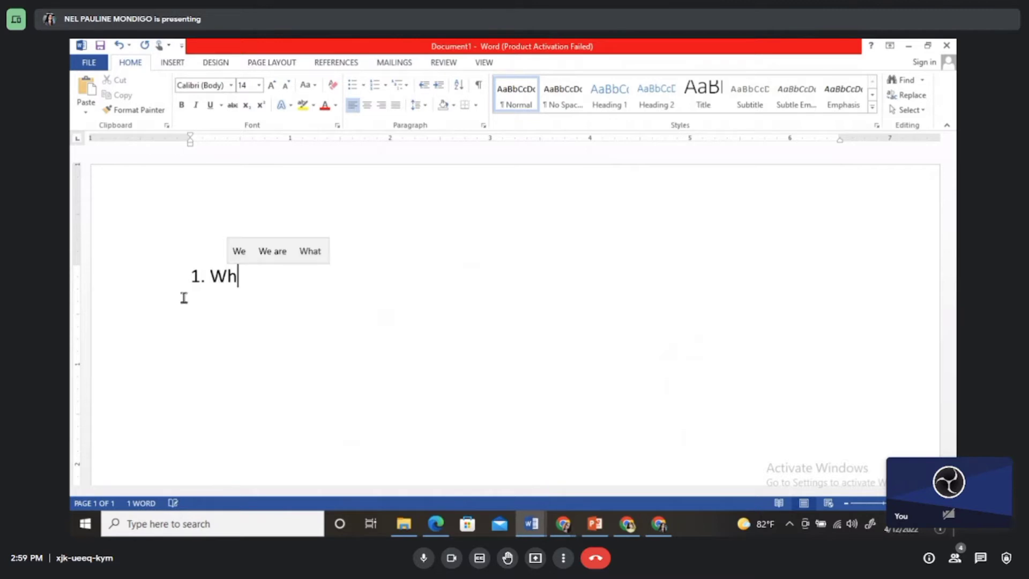
text(at is the)
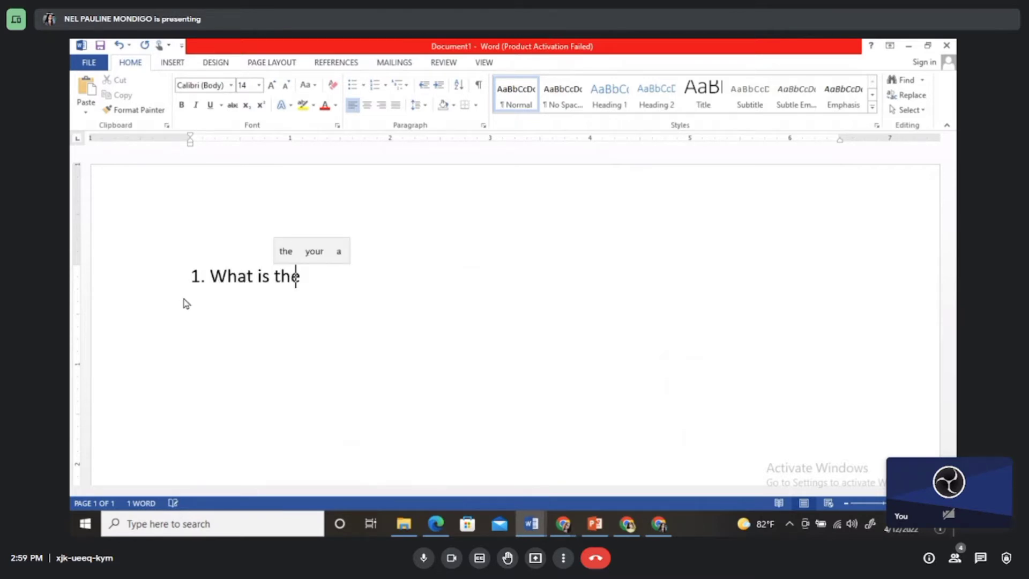
text( sum )
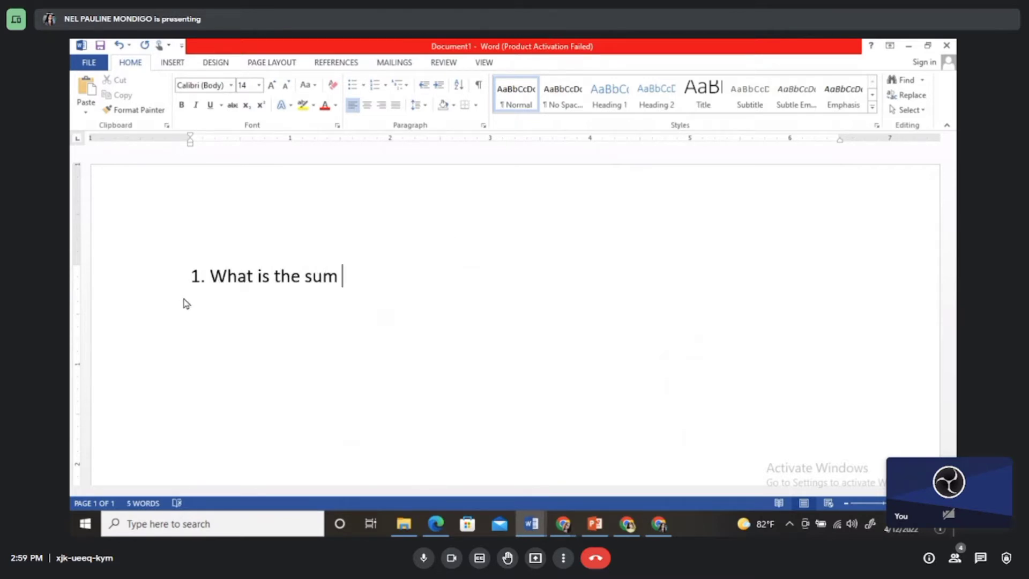
text(of t)
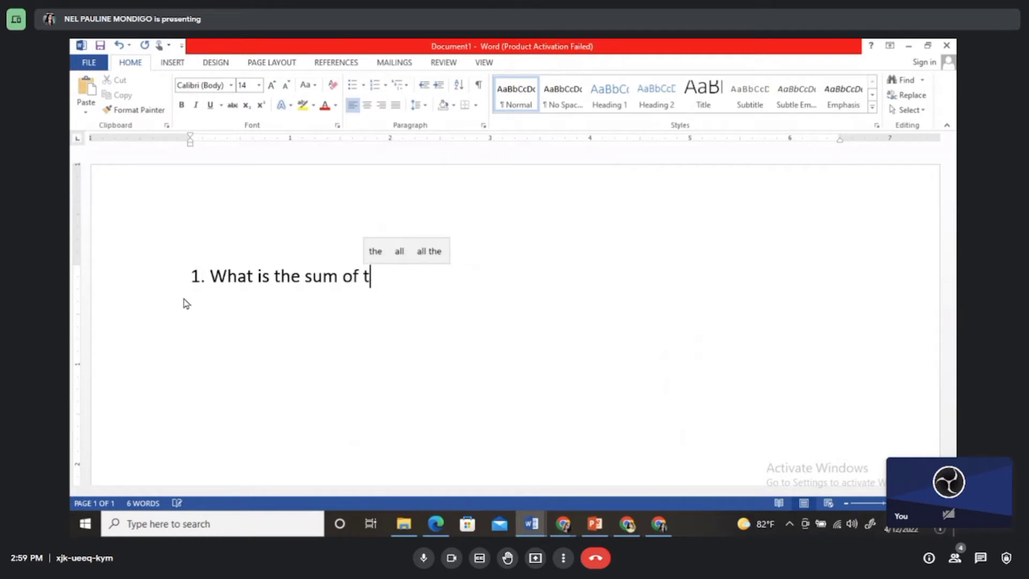
text(he fraction)
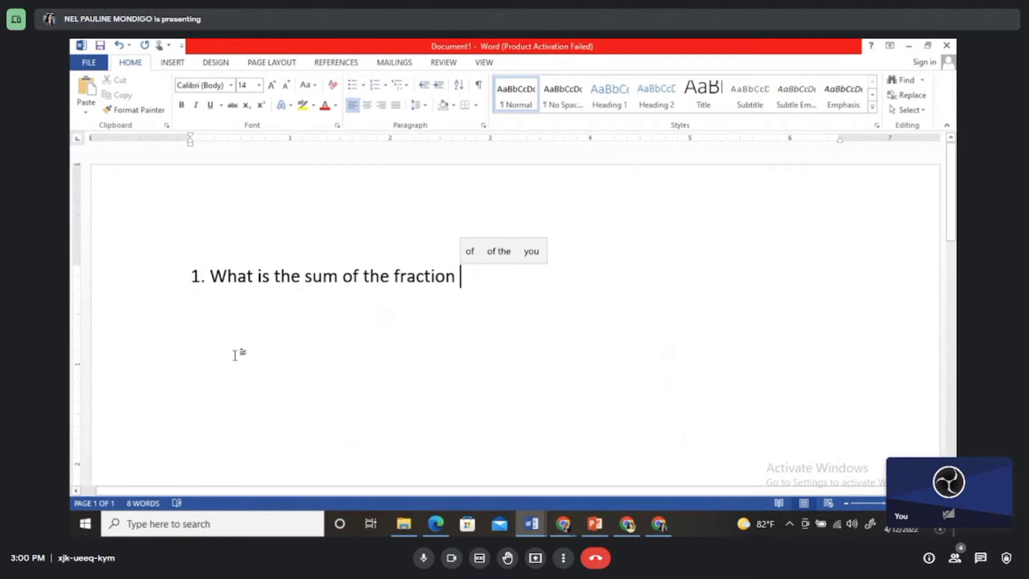
click(173, 64)
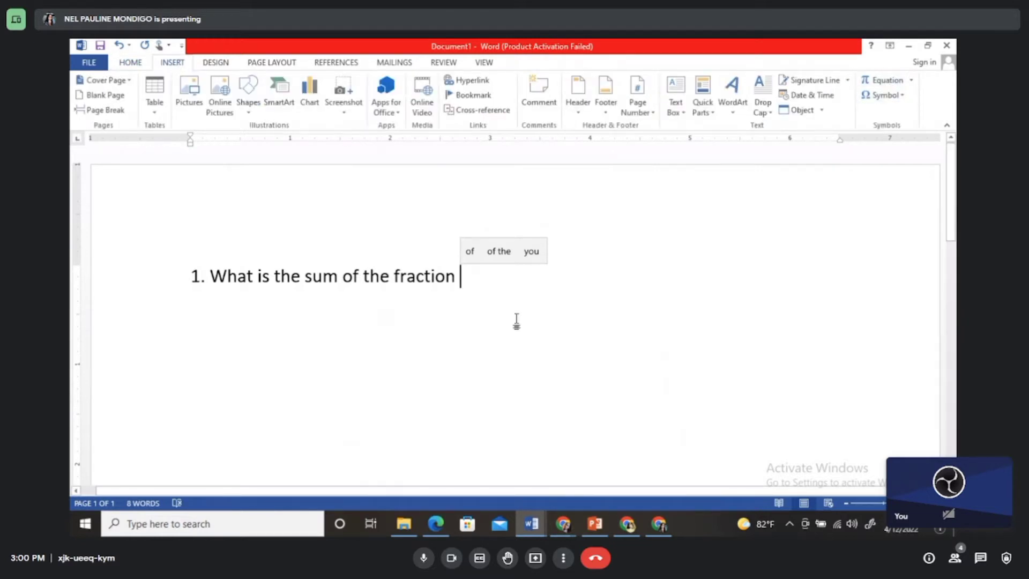
text((ALt)
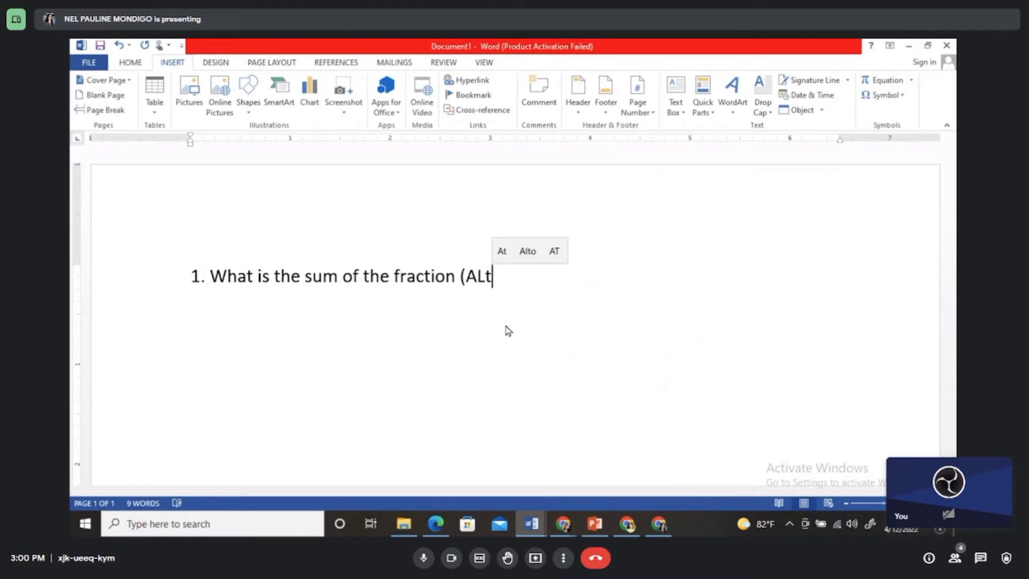
key(BackSpace)
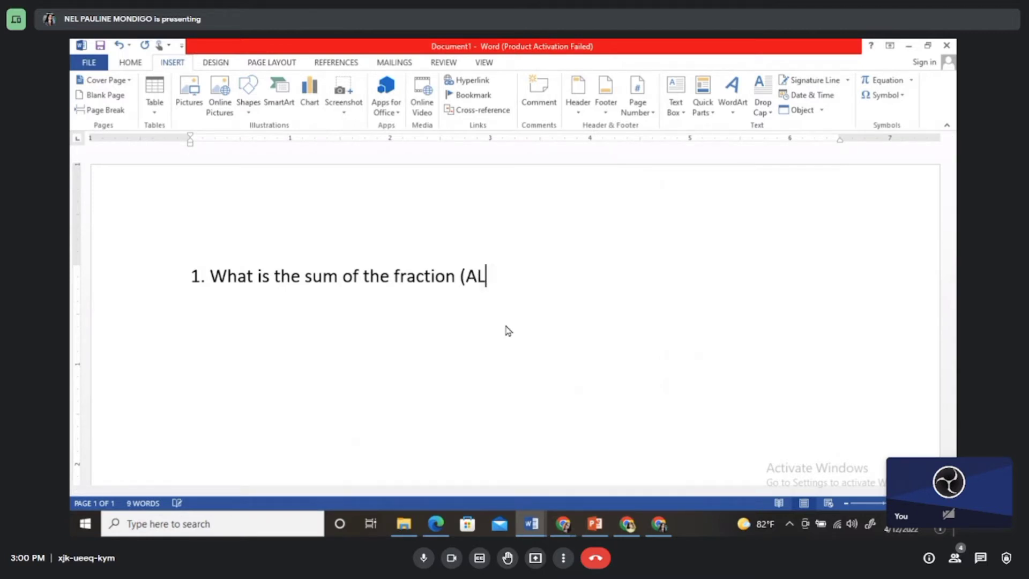
text(lt)
key(BackSpace)
key(BackSpace)
key(BackSpace)
key(BackSpace)
text(lt +))
key(BackSpace)
key(BackSpace)
key(BackSpace)
key(BackSpace)
key(BackSpace)
key(BackSpace)
key(BackSpace)
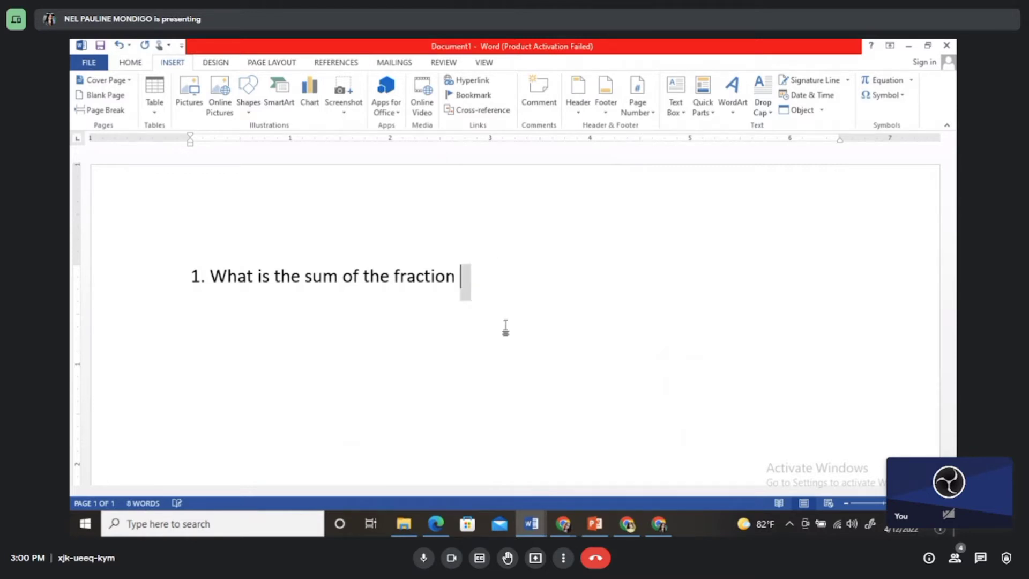
Step: Insert an inline equation after "fraction" with the stacked fraction 2/3 followed by a plus sign
key(alt+equal)
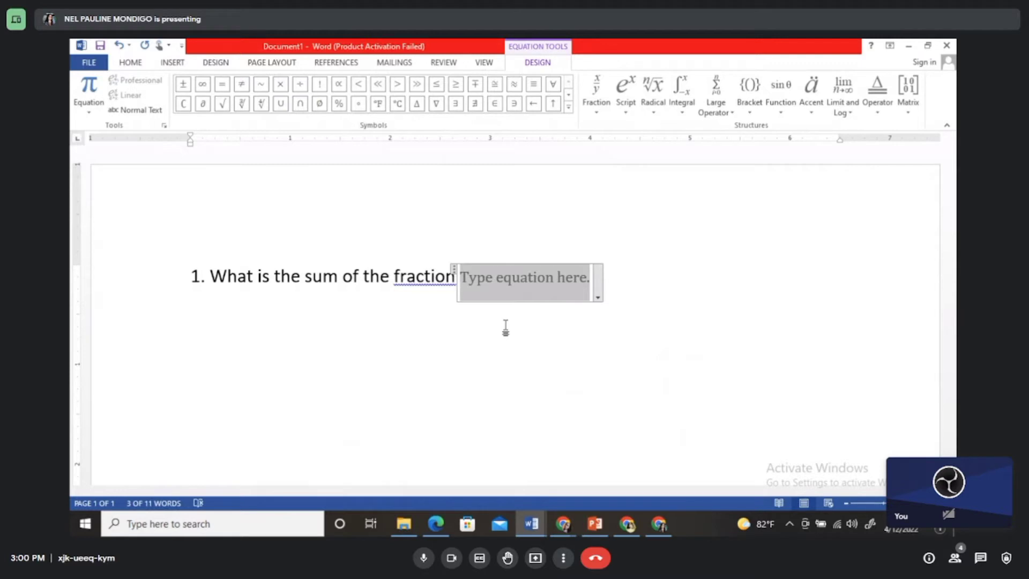
click(596, 97)
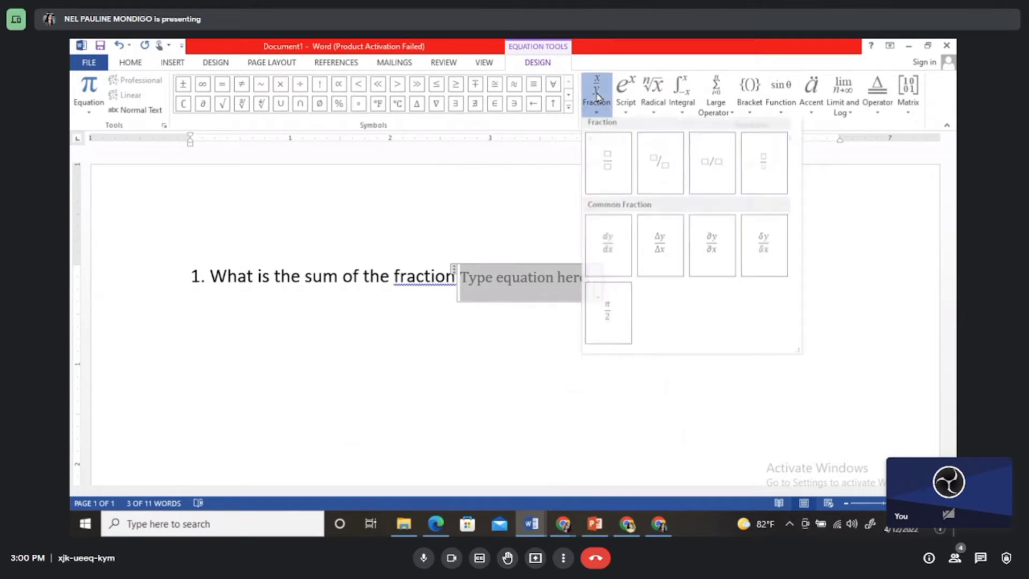
click(609, 171)
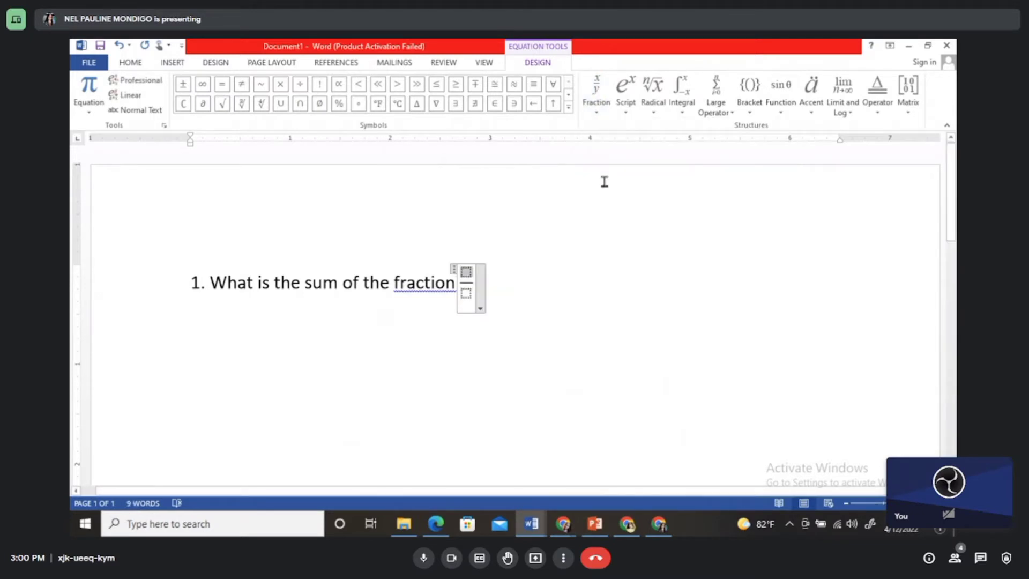
text(2)
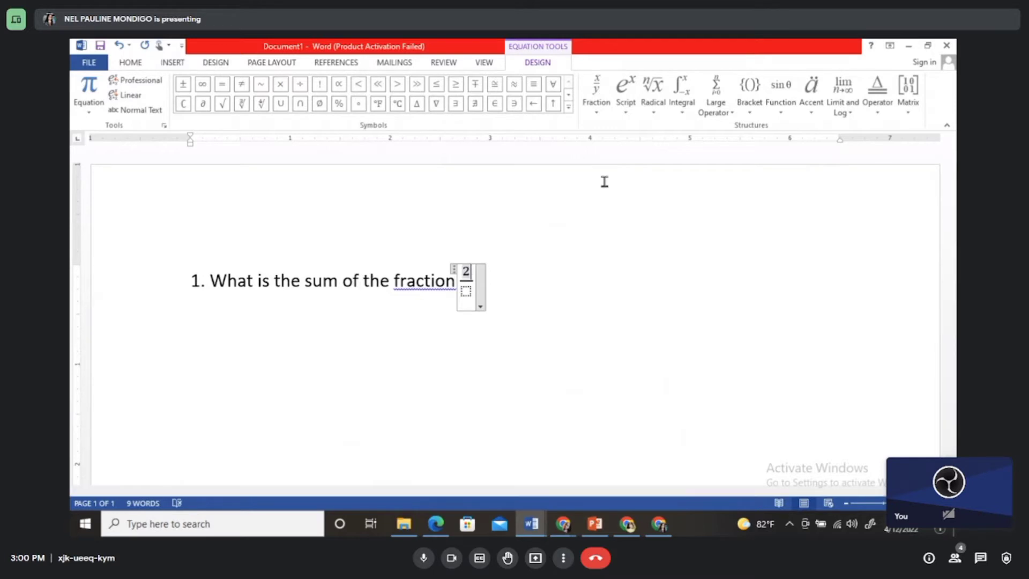
key(Down)
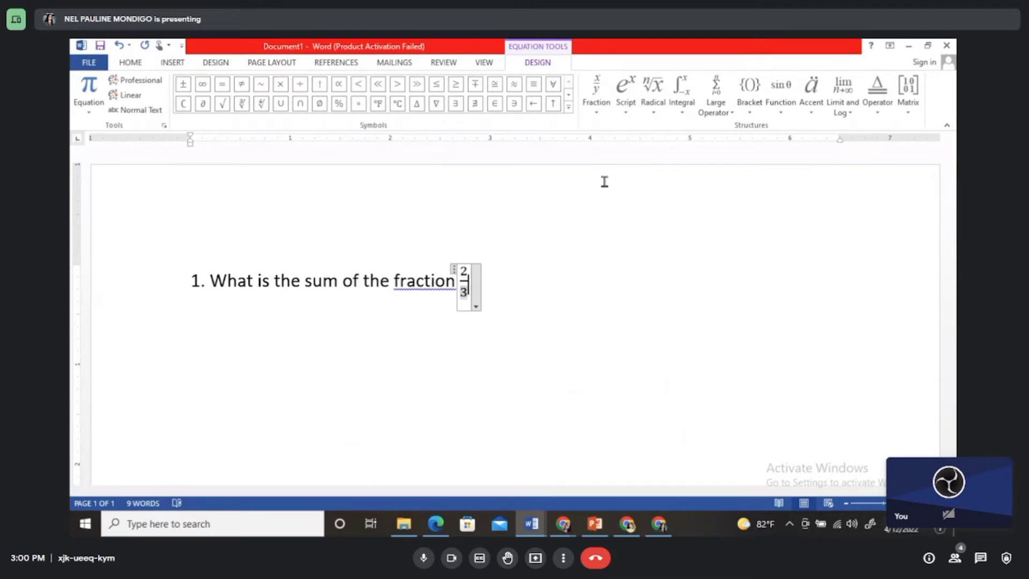
key(Up)
text(+)
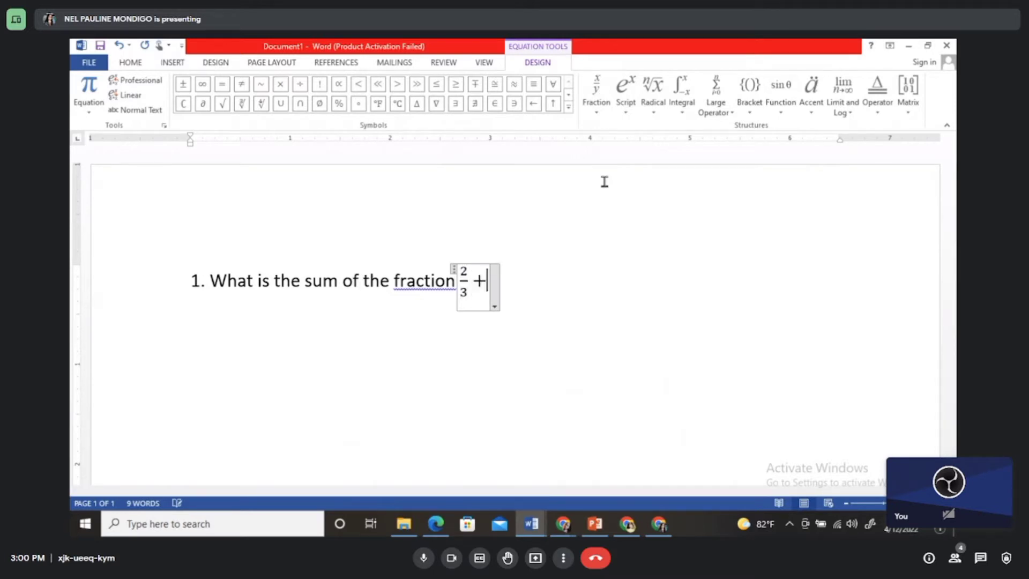
Step: Add the stacked fraction 4/5 after the plus sign and leave the equation
click(597, 95)
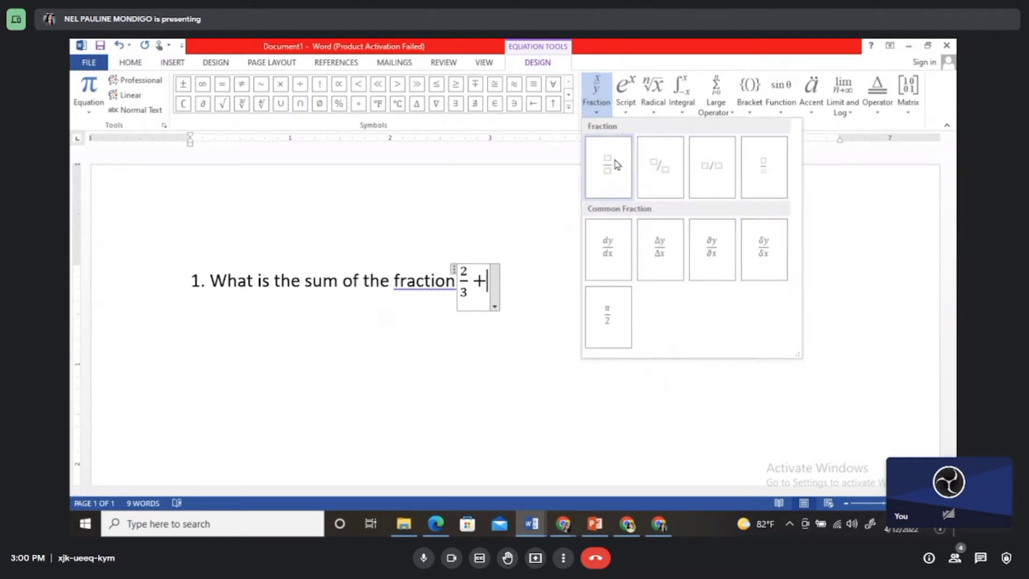
click(615, 159)
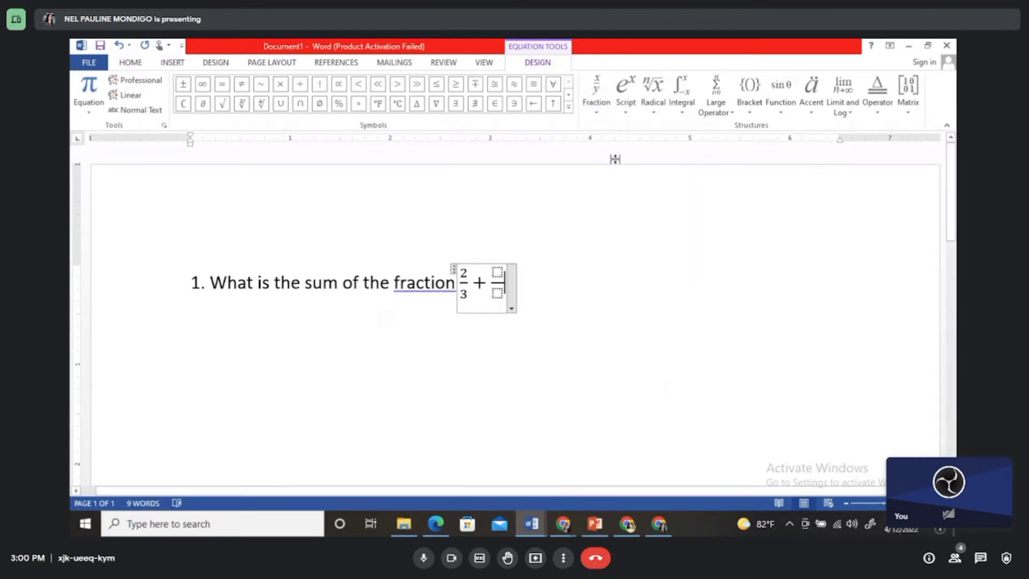
key(Left)
key(Left)
text(4)
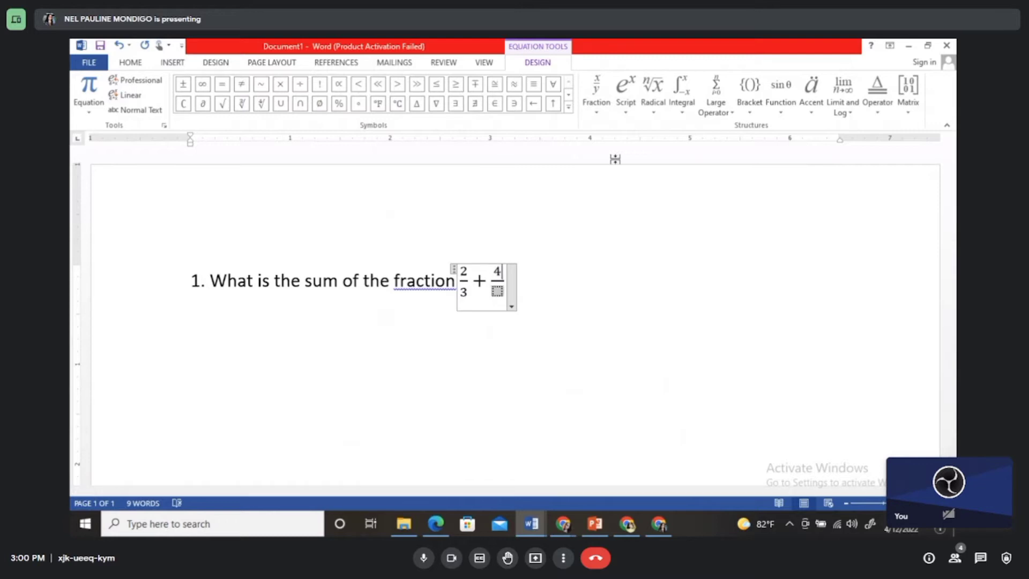
key(Down)
text(5)
key(Right)
key(Right)
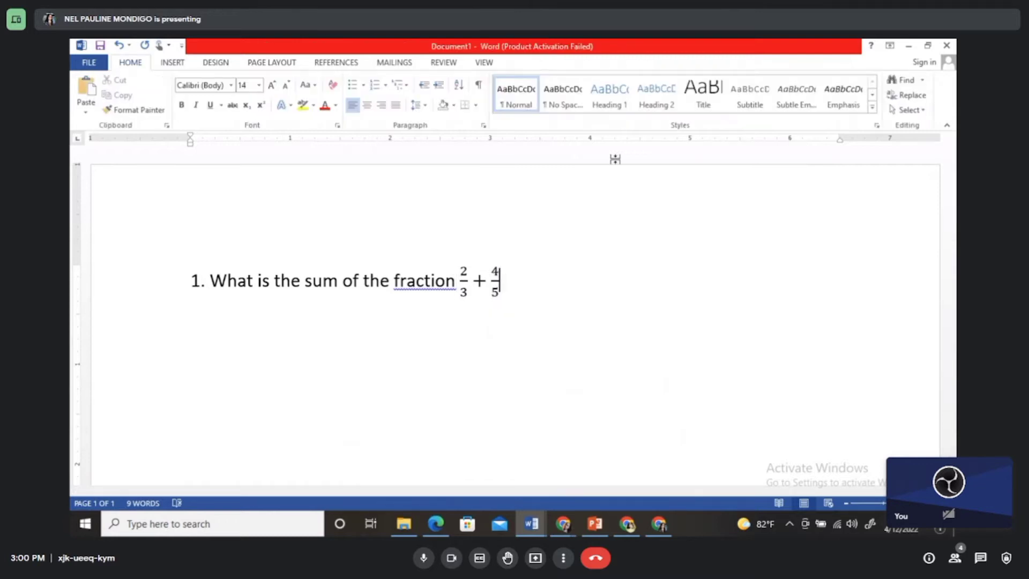